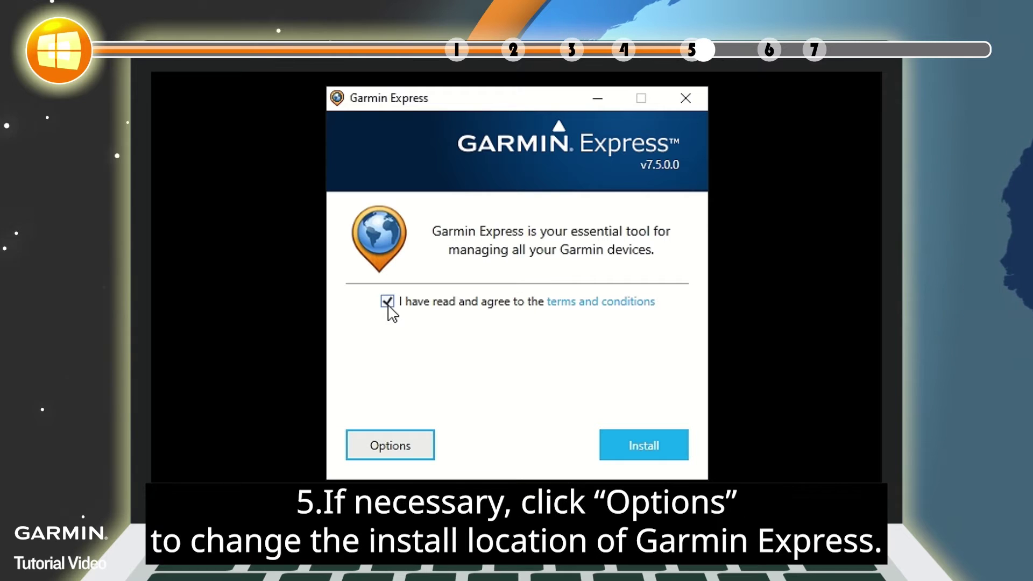
- Check the install location under Options, go back to the welcome page, and begin installing
left_click(428, 457)
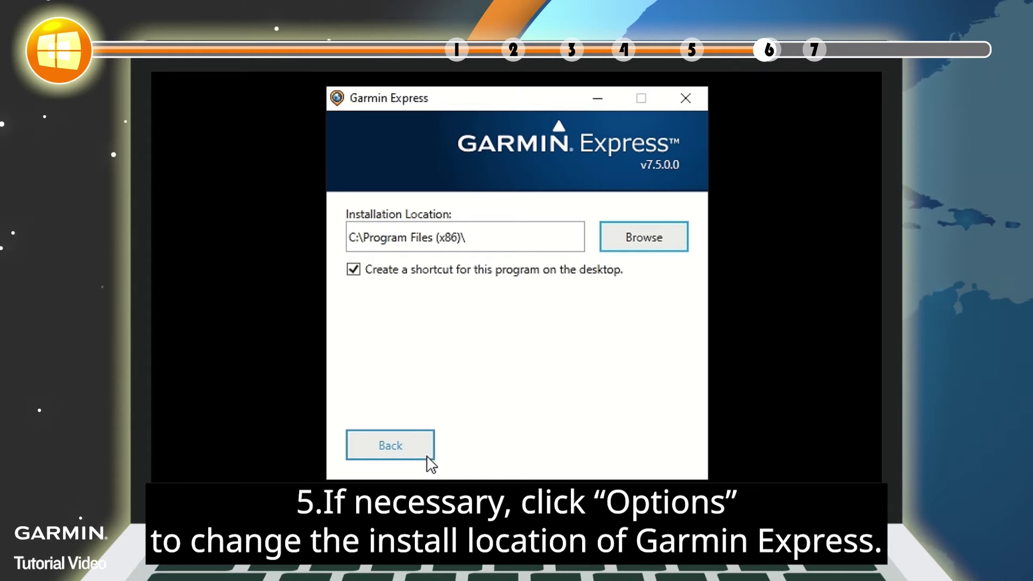
left_click(428, 457)
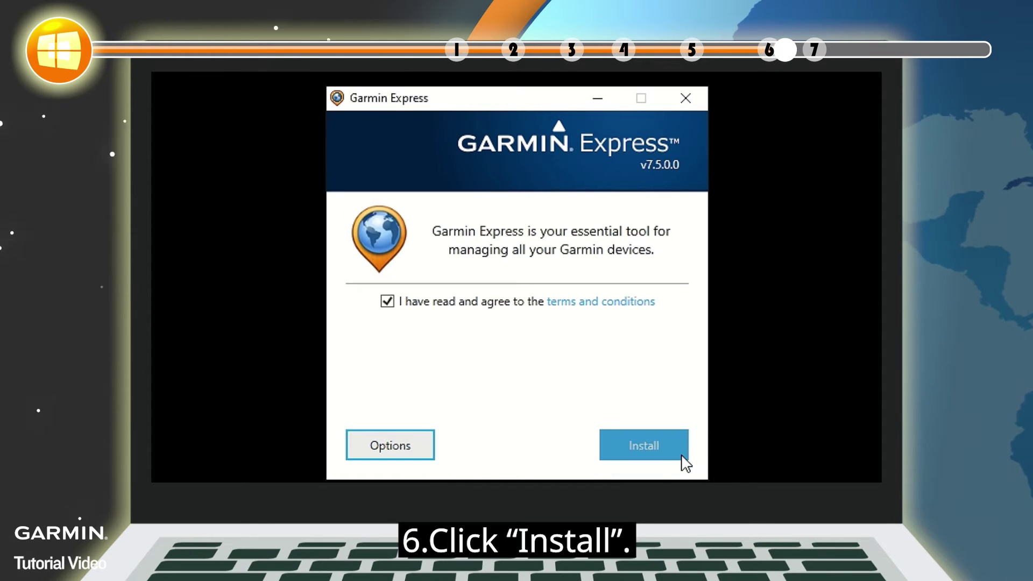
left_click(684, 460)
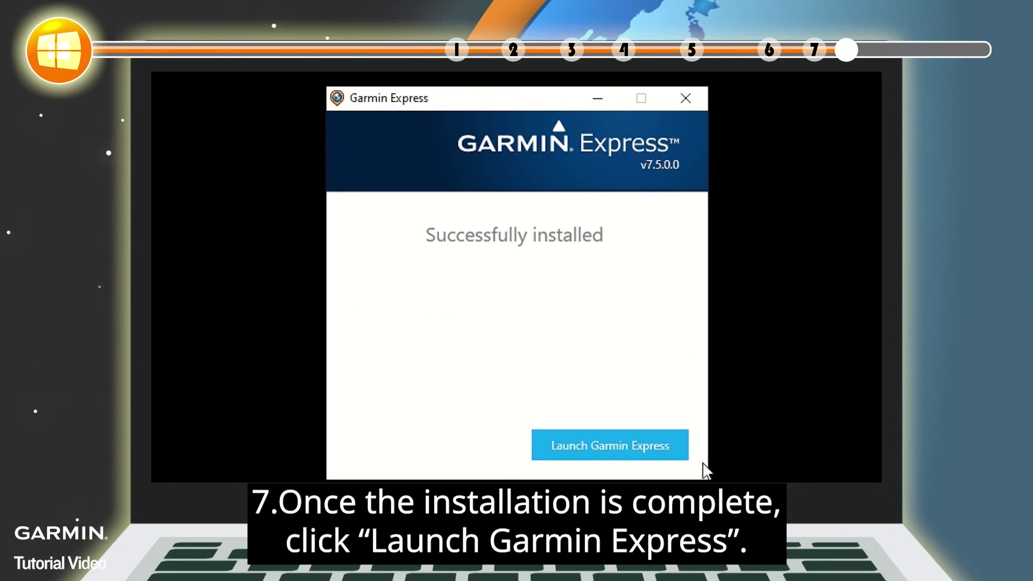
- Launch Garmin Express v7.5.0.0 from the 'Successfully installed' screen
left_click(680, 453)
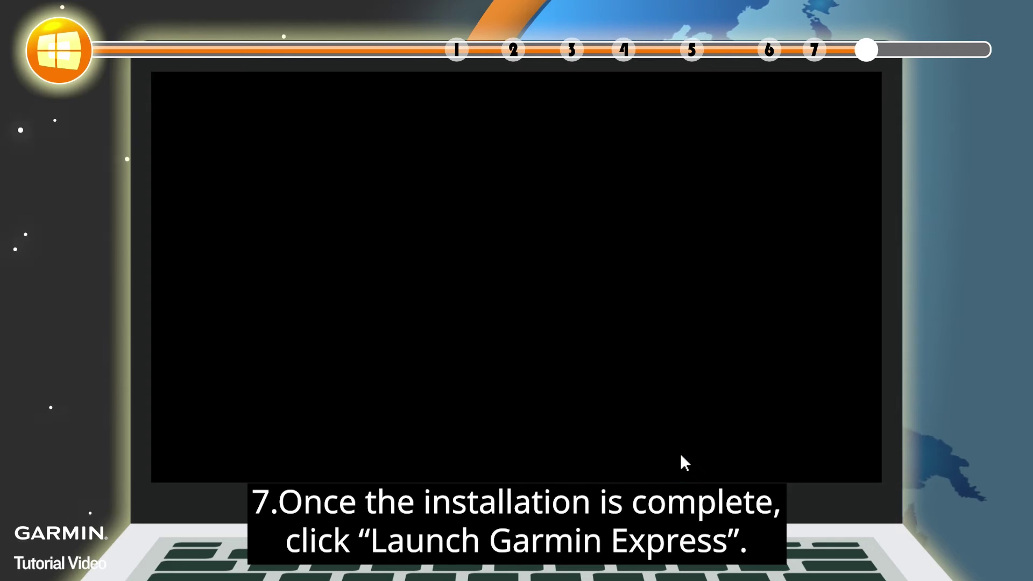